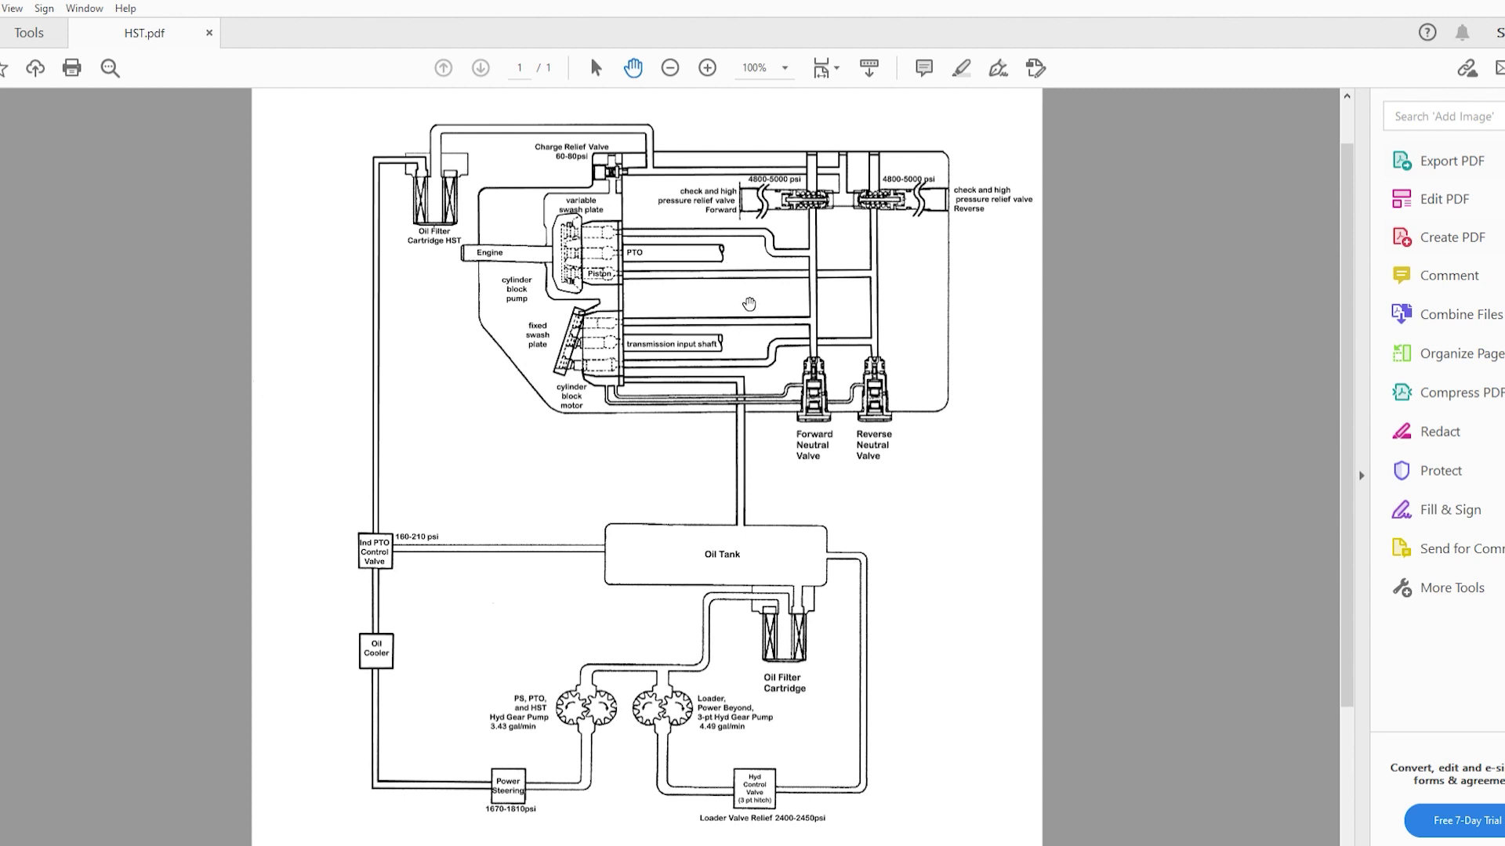
scroll(753, 411, "down", 3)
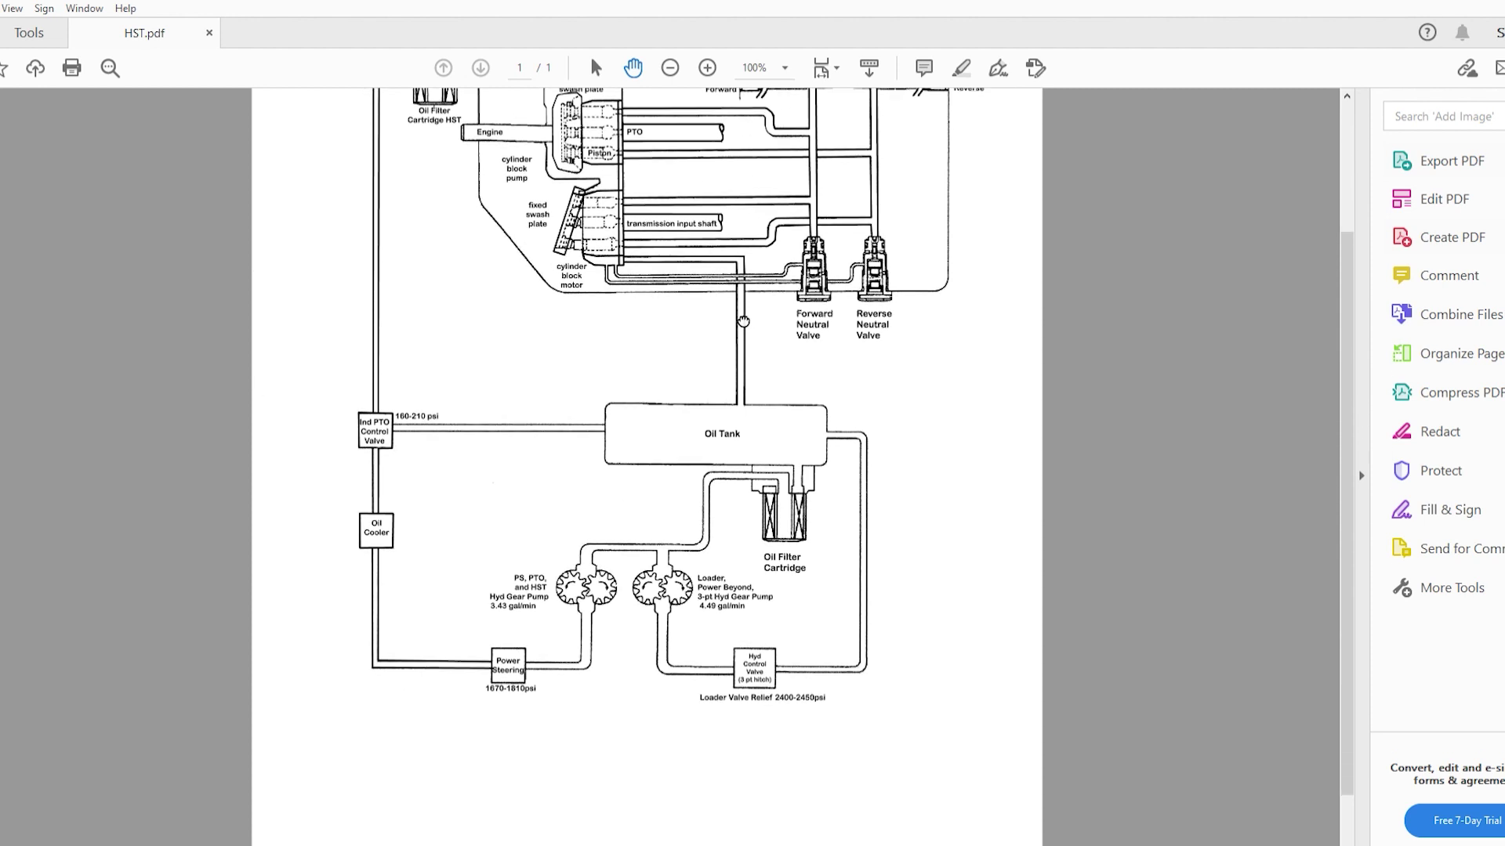
scroll(741, 423, "up", 2)
scroll(732, 424, "up", 1)
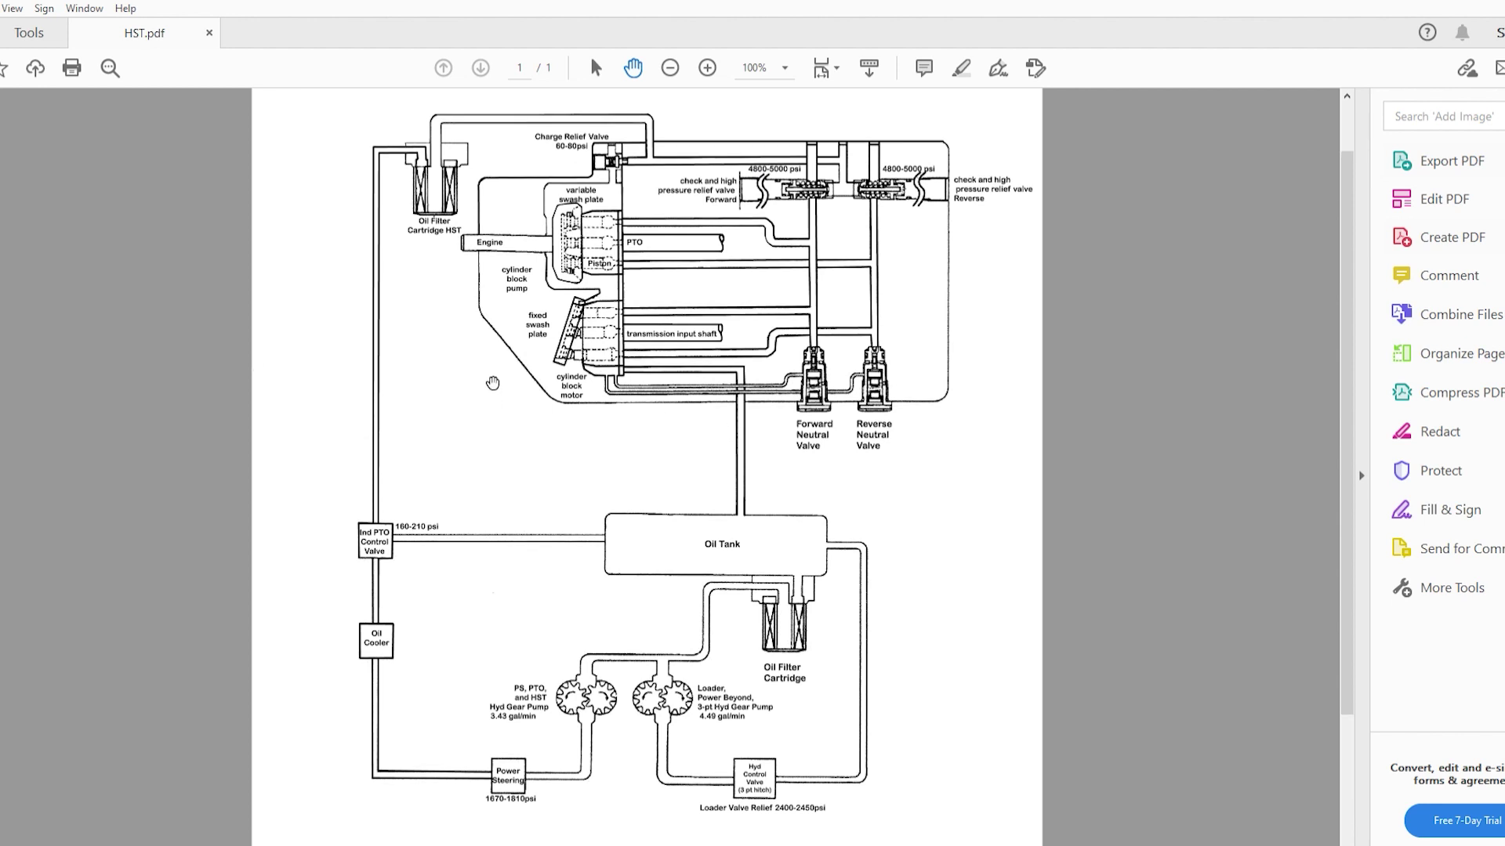
scroll(470, 341, "up", 1)
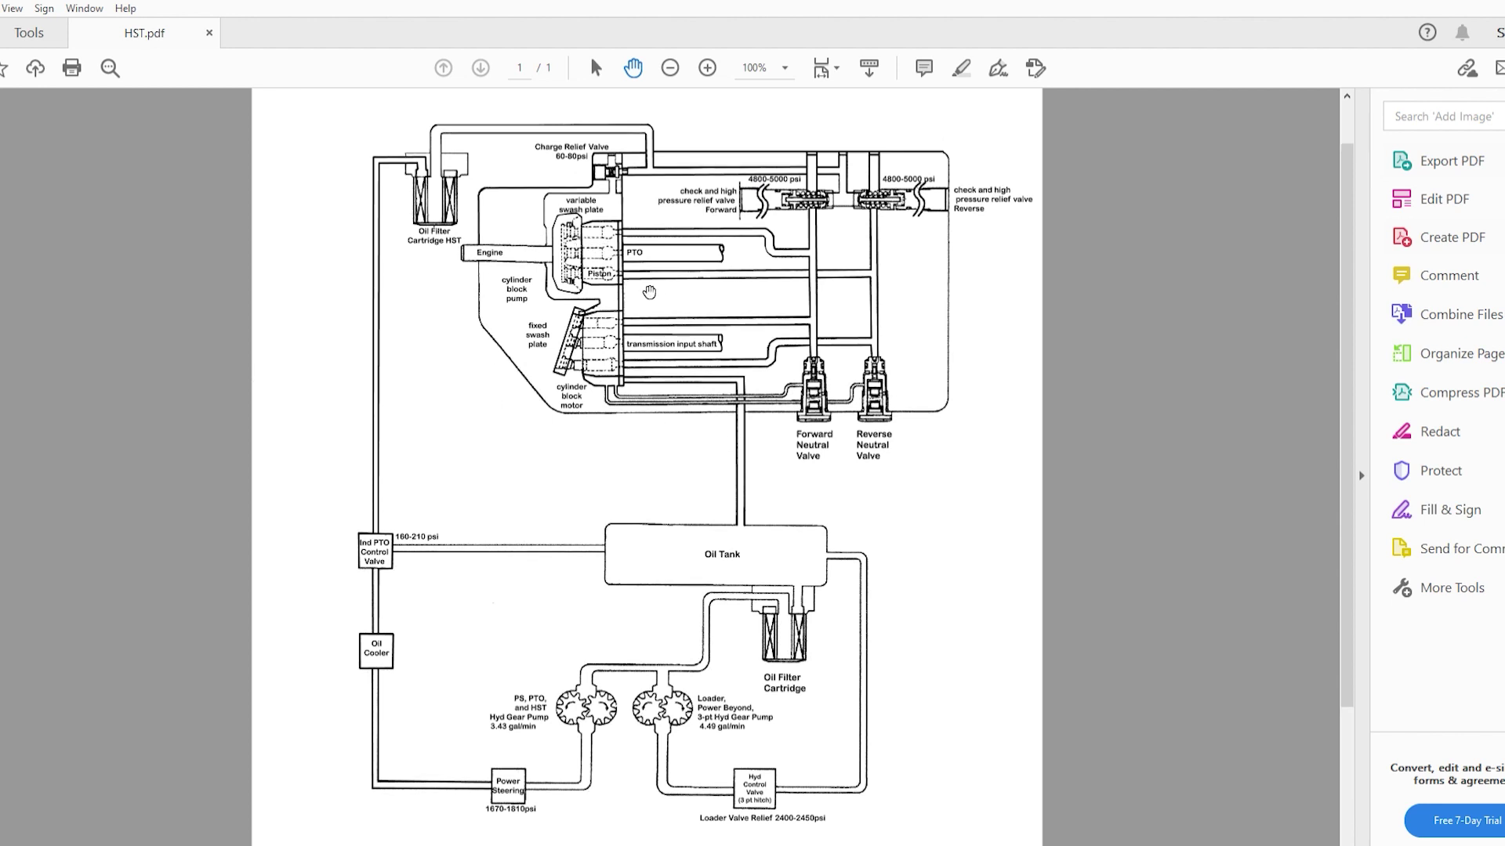